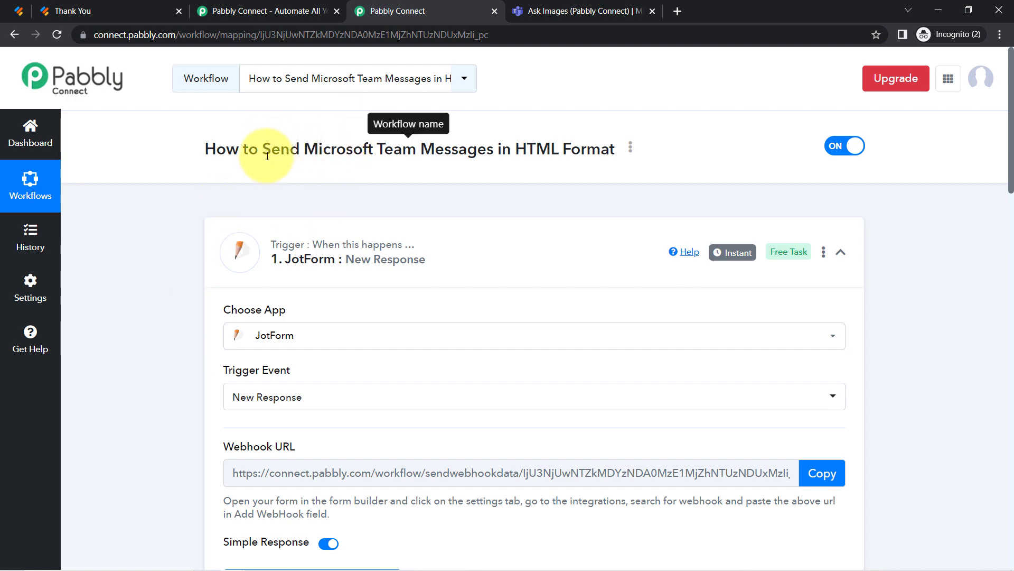
Step: Copy the download.jpeg image link from the Teams Ask Images post into a new browser tab
left_click_drag(266, 152, 425, 157)
left_click_drag(1012, 150, 994, 409)
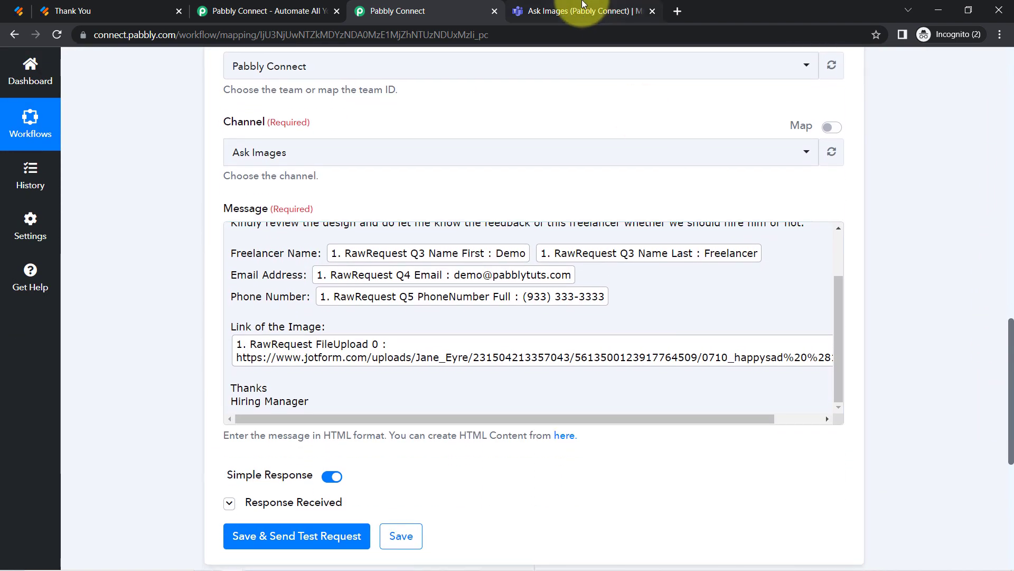
left_click(578, 10)
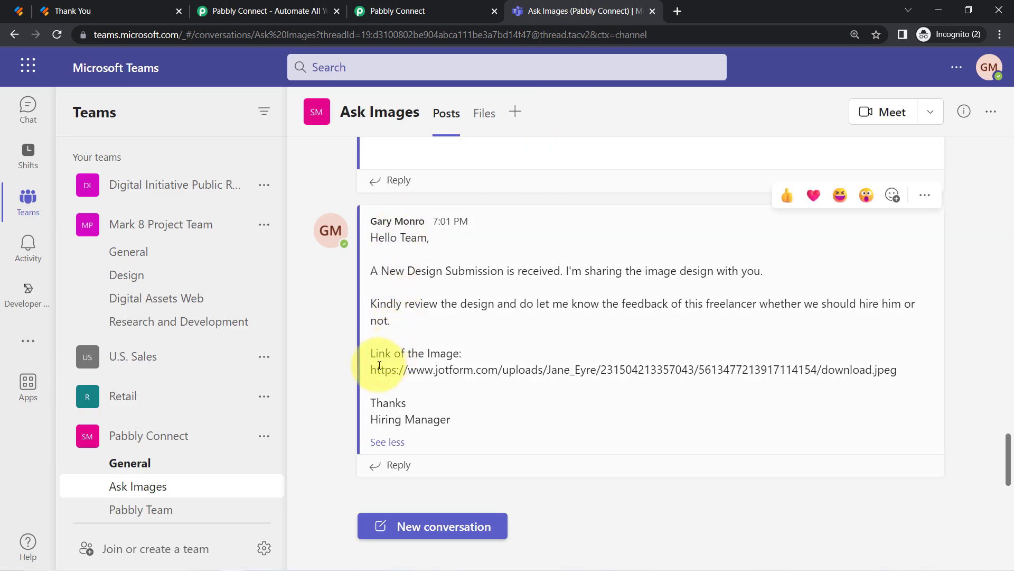
left_click_drag(895, 371, 380, 369)
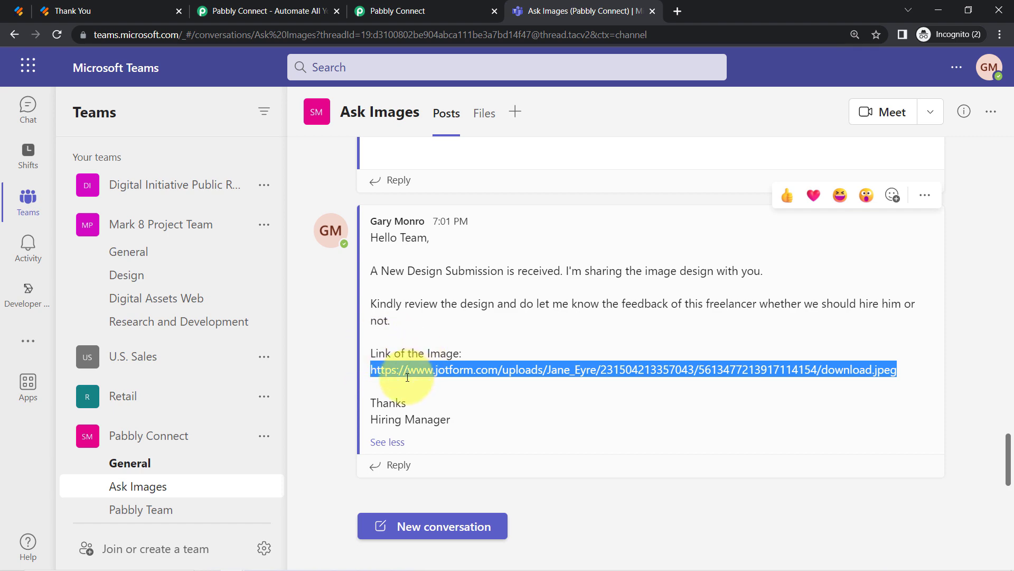
key("ctrl+t")
key("ctrl+v")
key("Return")
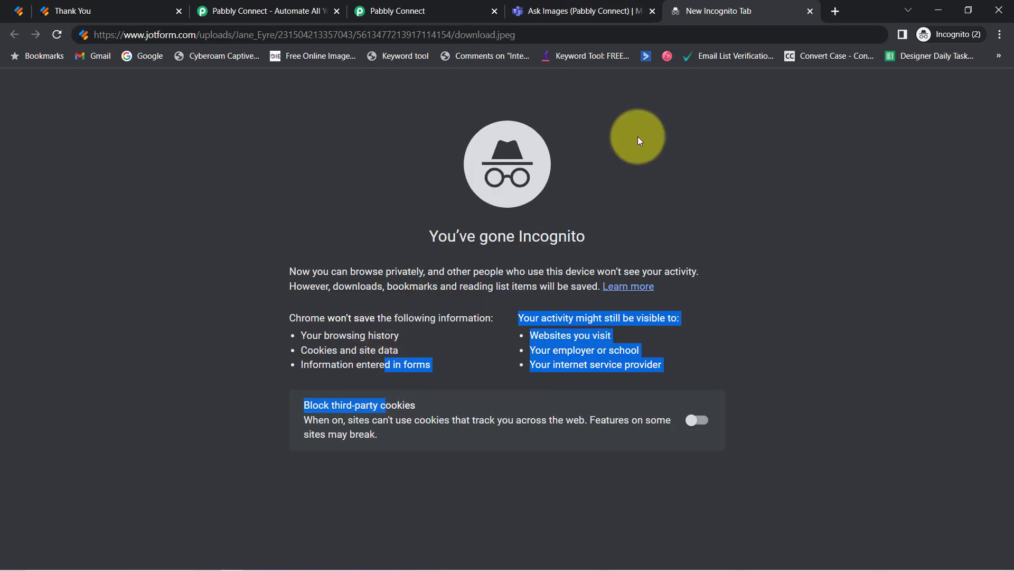
Step: Reload the image link, which only triggers a JPEG download, and cancel the Save As prompt
left_click(526, 36)
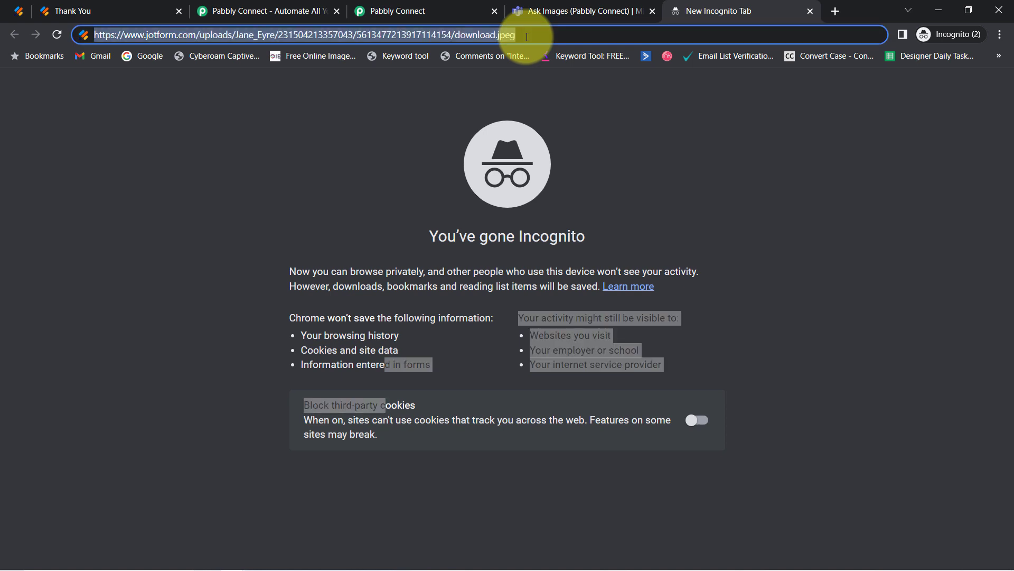
key("Return")
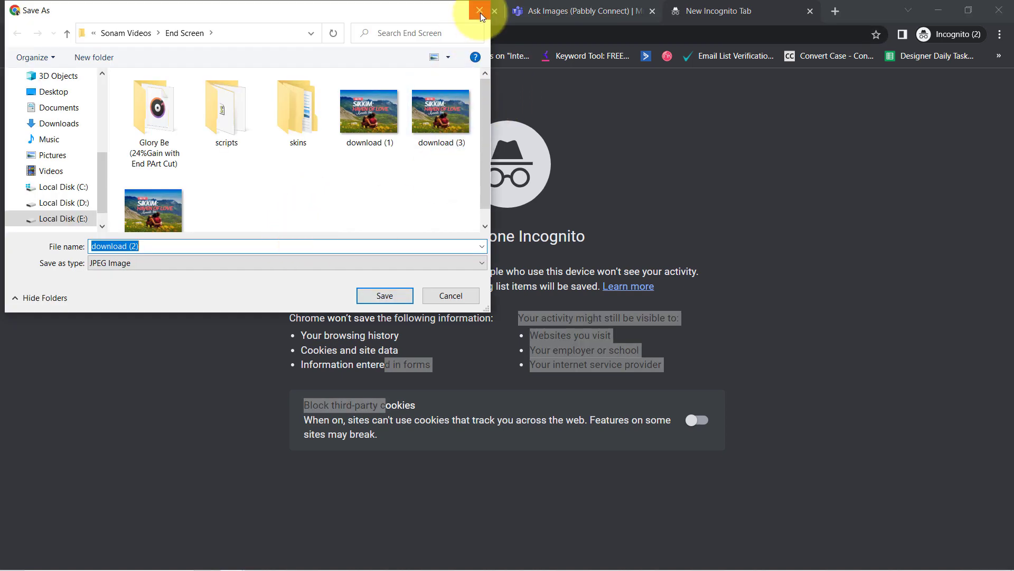
left_click(480, 11)
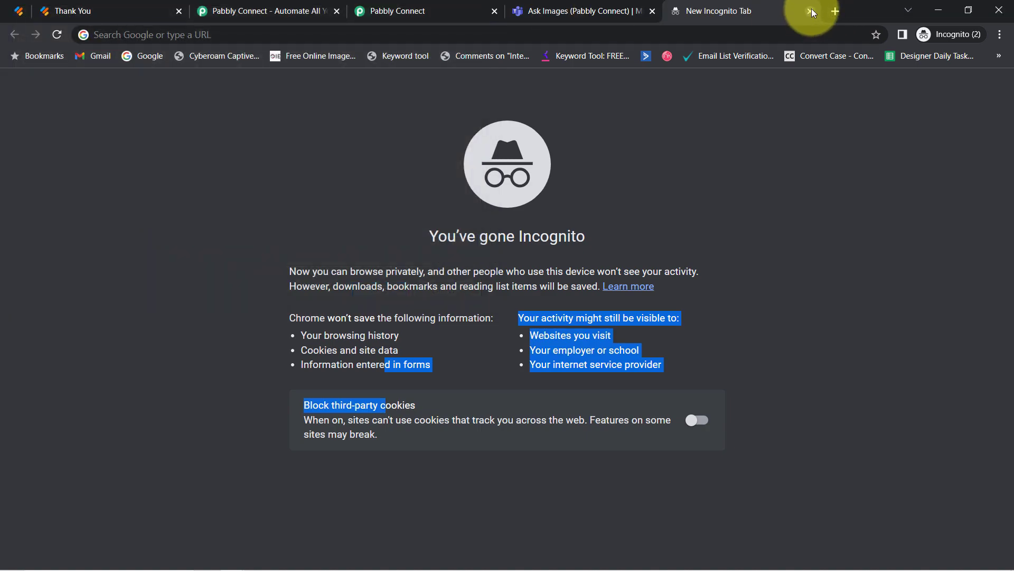
Step: Close the blank tab, highlight 'HTML Format' in the Pabbly workflow name, and return to Ask Images
left_click(811, 11)
left_click(430, 8)
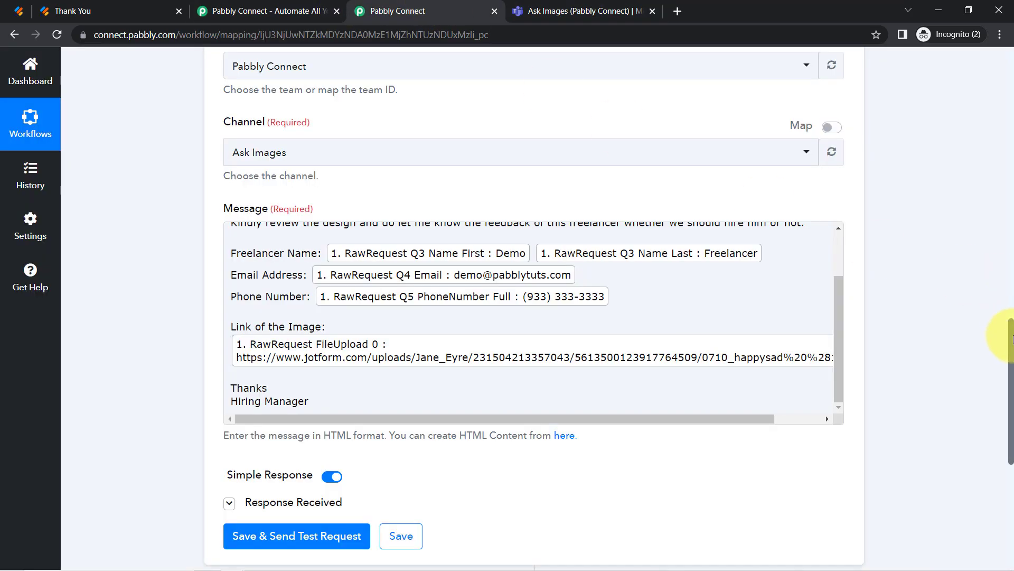
left_click_drag(1012, 338, 990, 11)
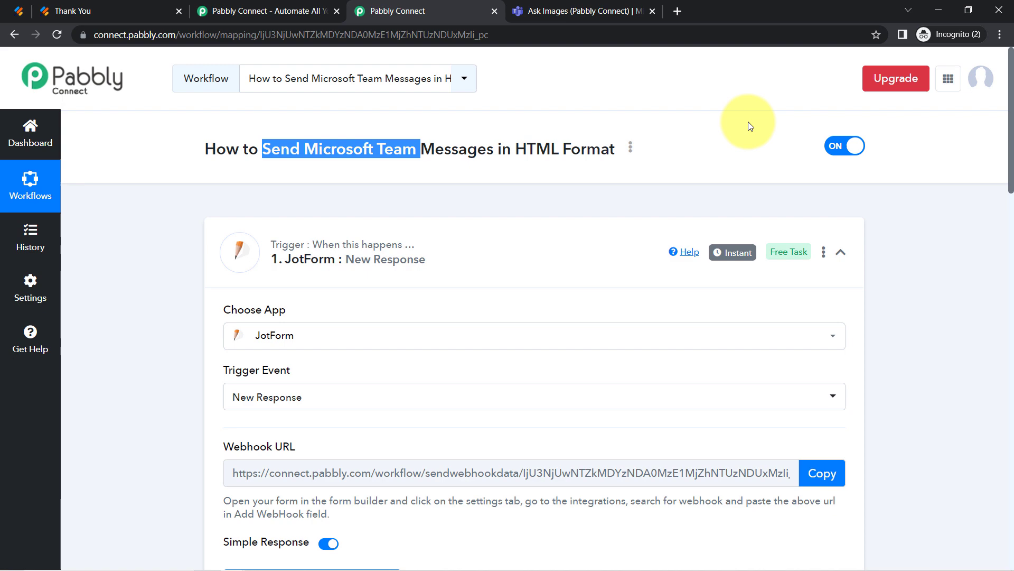
left_click_drag(514, 149, 612, 145)
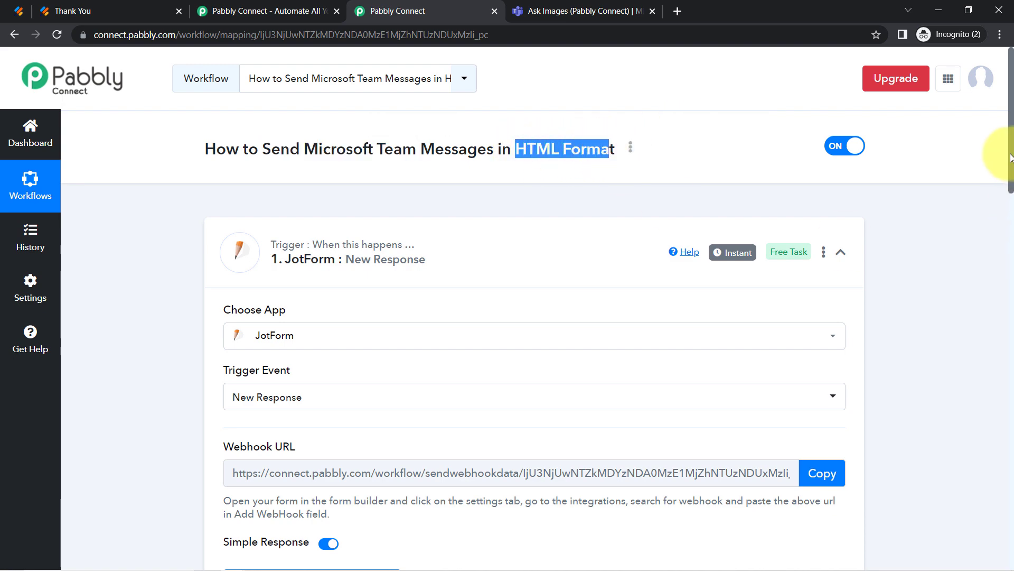
left_click_drag(1010, 165, 987, 421)
left_click(581, 11)
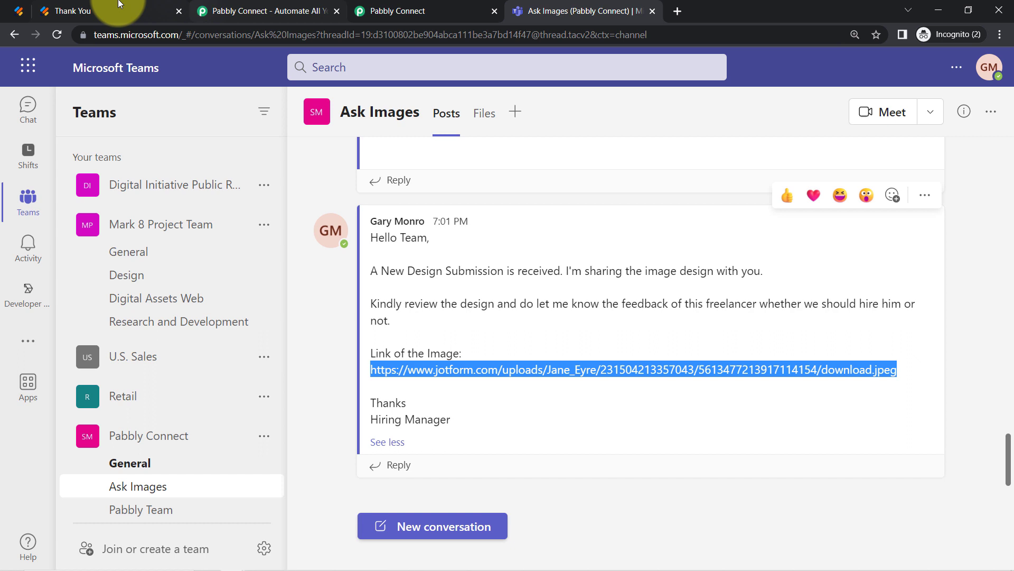
Step: Reload the JotForm Thank You page to get a blank 'Submit your Designs here' form
left_click(70, 15)
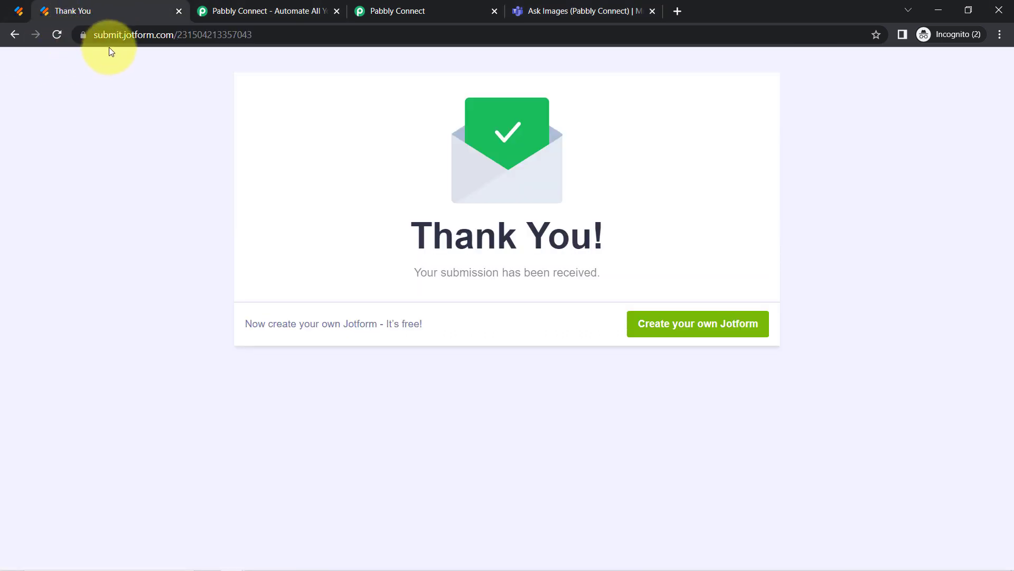
left_click(57, 36)
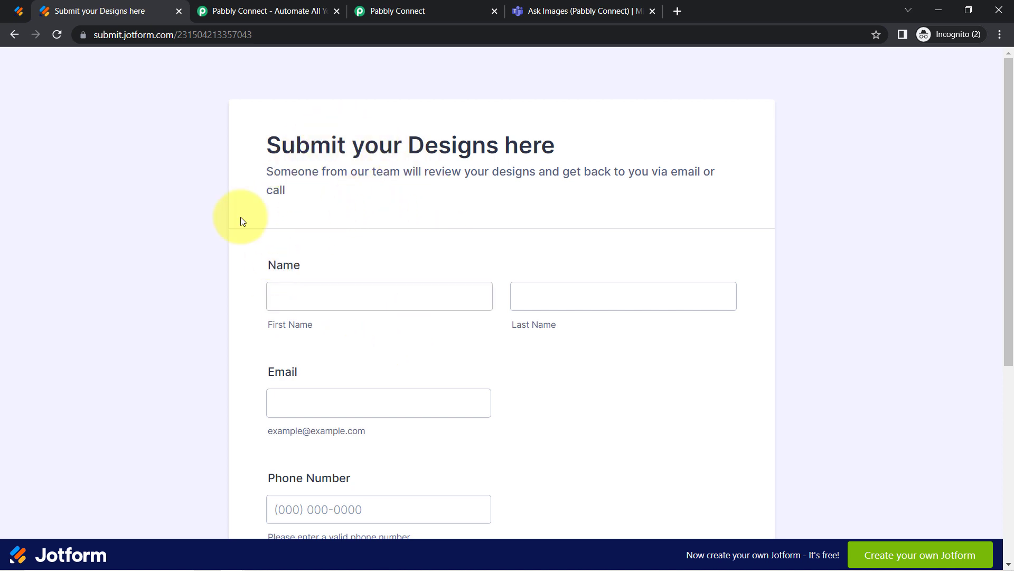
left_click(550, 10)
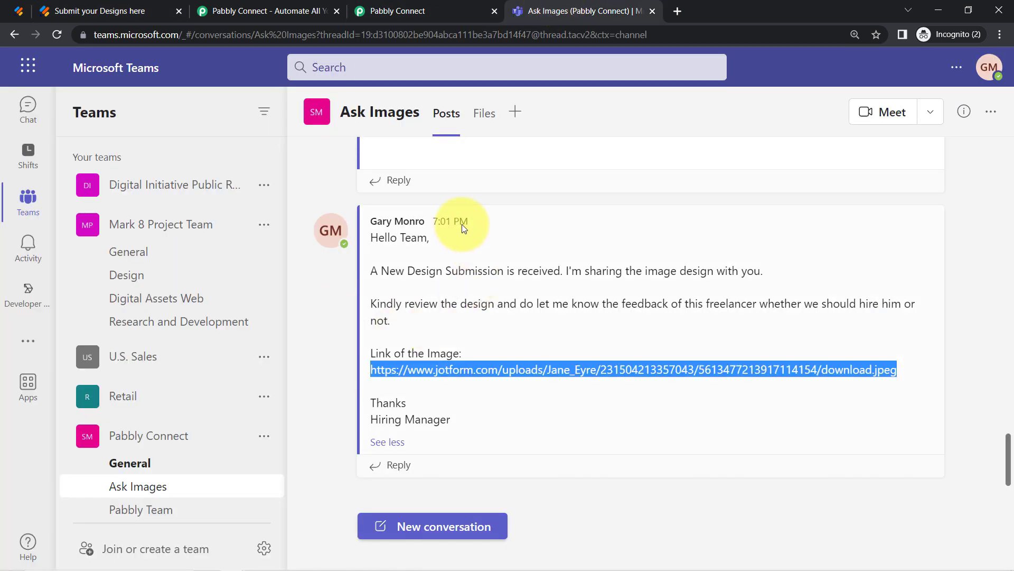
mouse_move(472, 306)
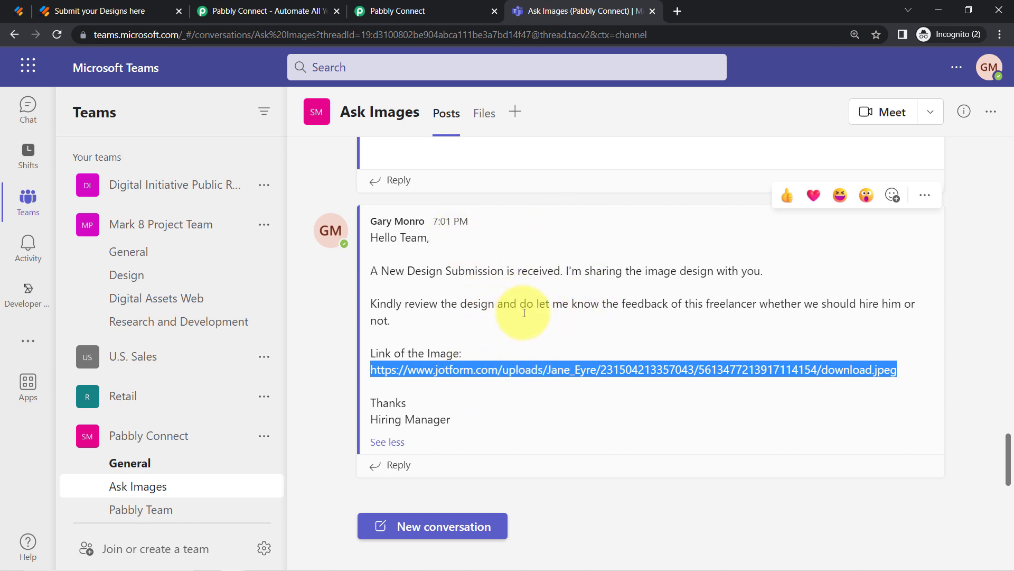
Step: Expand the JotForm trigger's Response Received data and review the submitted email and phone values
left_click(394, 10)
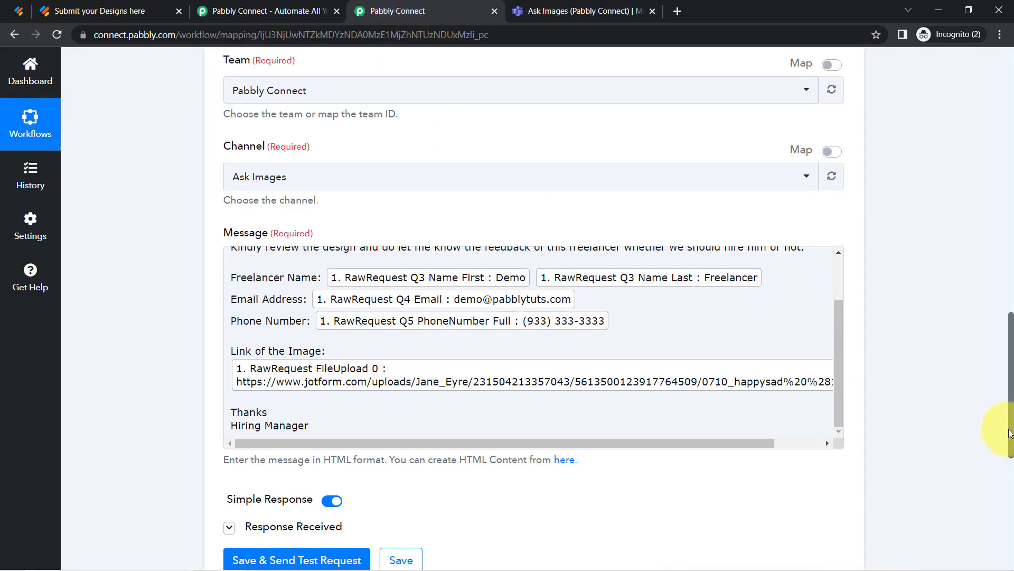
left_click_drag(1009, 433, 1008, 216)
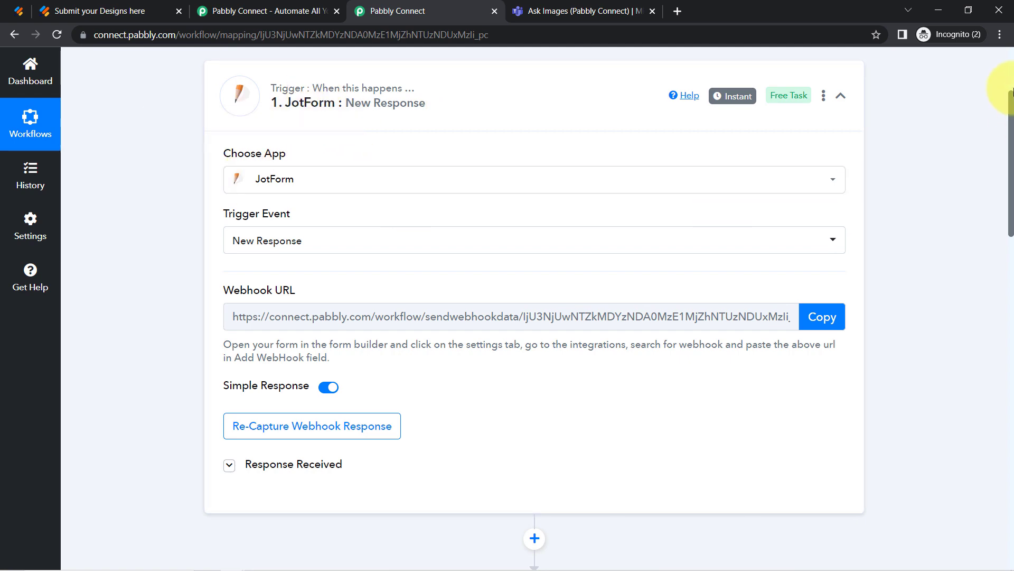
scroll(997, 181, "down", 5)
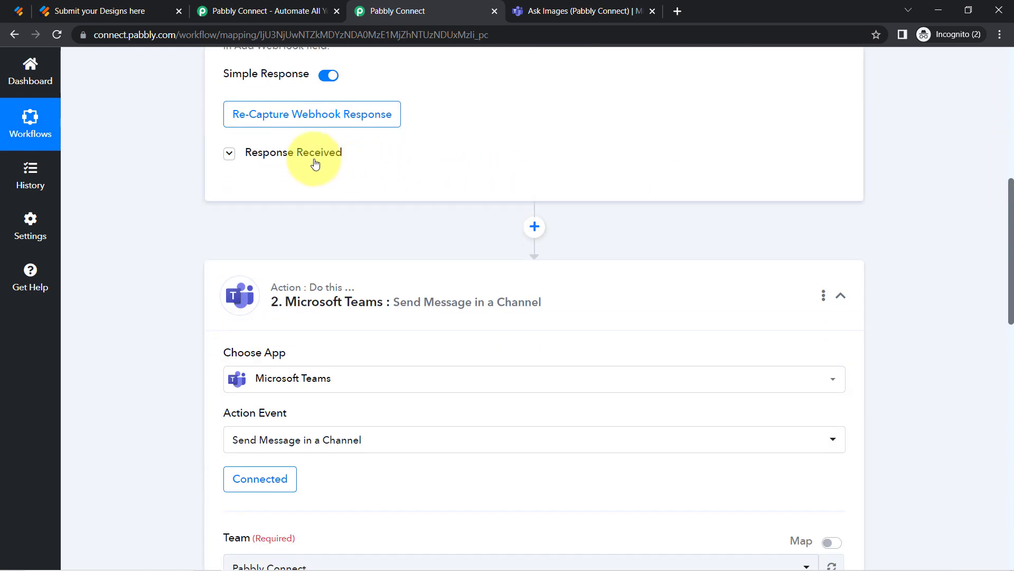
left_click(314, 155)
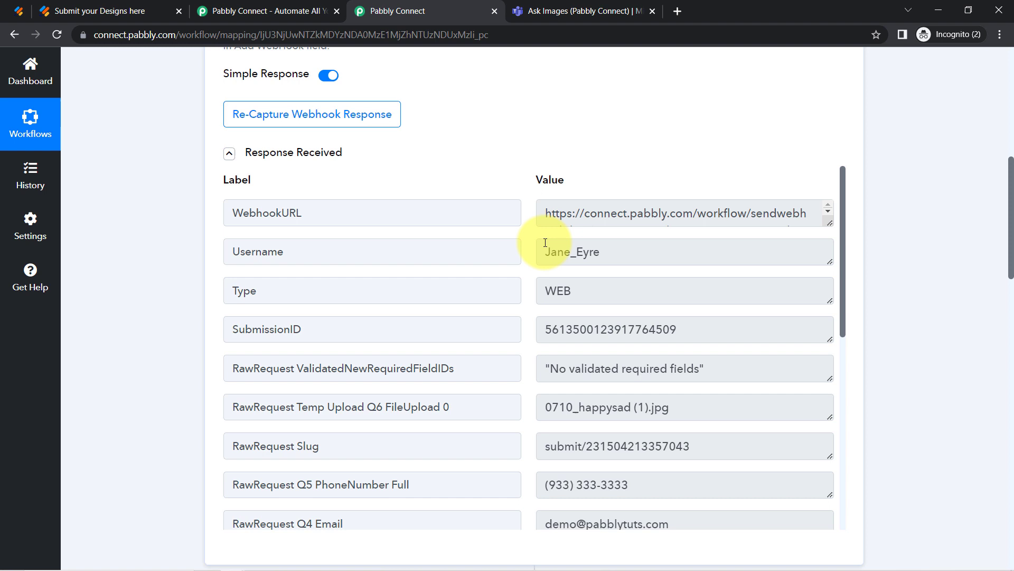
left_click_drag(846, 265, 844, 388)
left_click_drag(639, 279, 547, 267)
left_click_drag(591, 227, 543, 227)
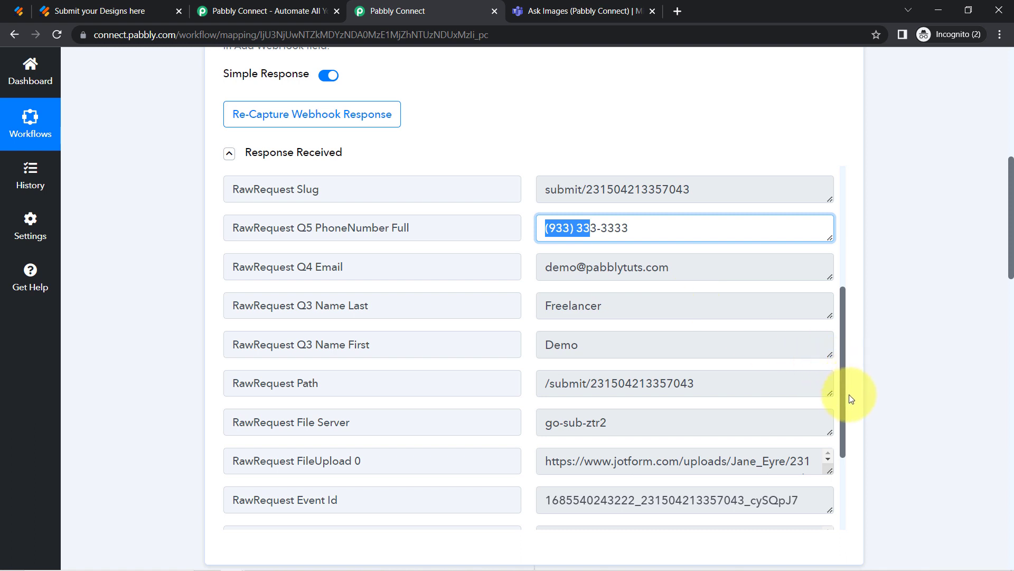
Step: Select the FileUpload 0 URL and stretch its field to show the full .jpg link
left_click_drag(842, 398, 828, 463)
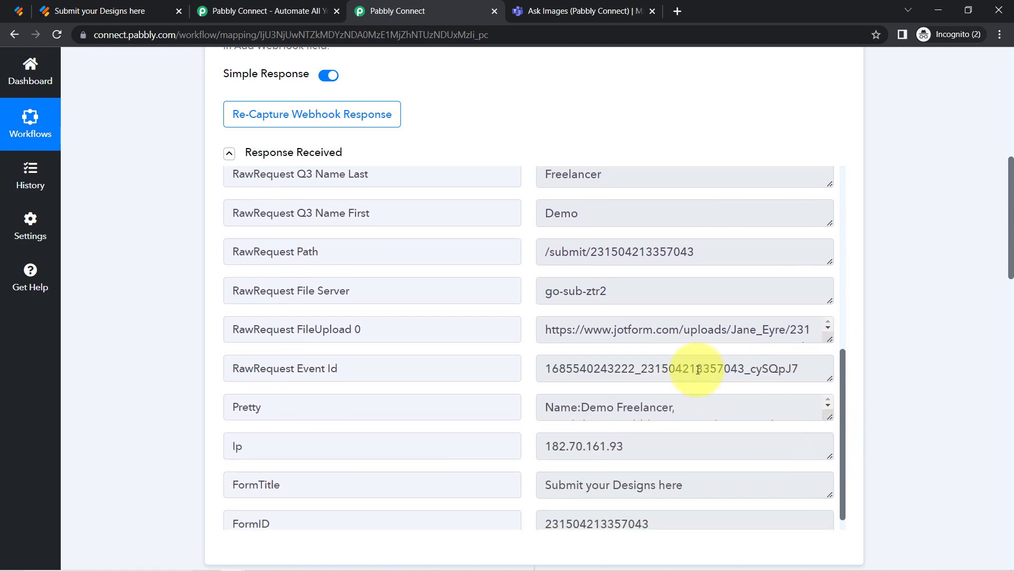
triple_click(665, 318)
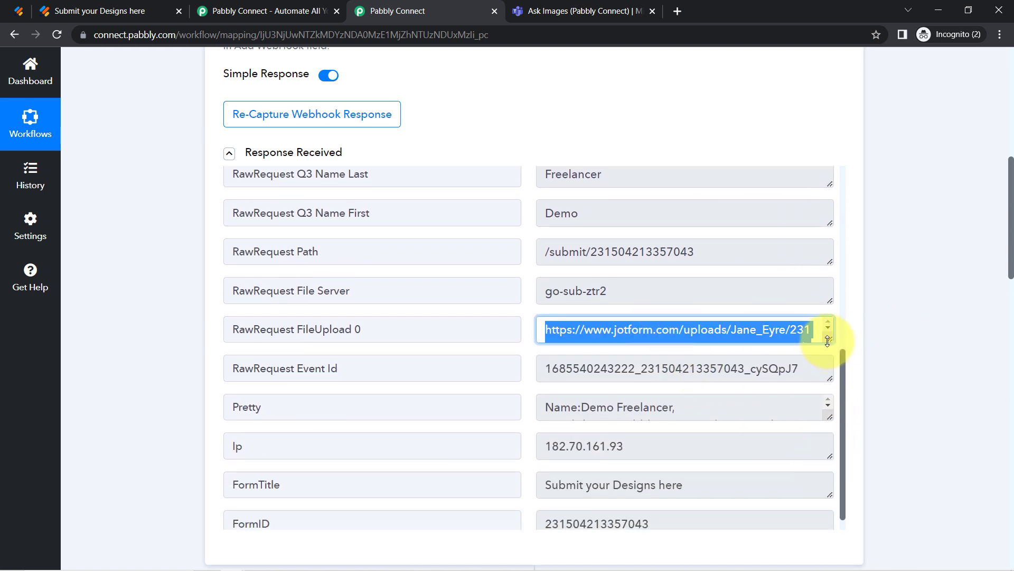
left_click_drag(828, 341, 830, 450)
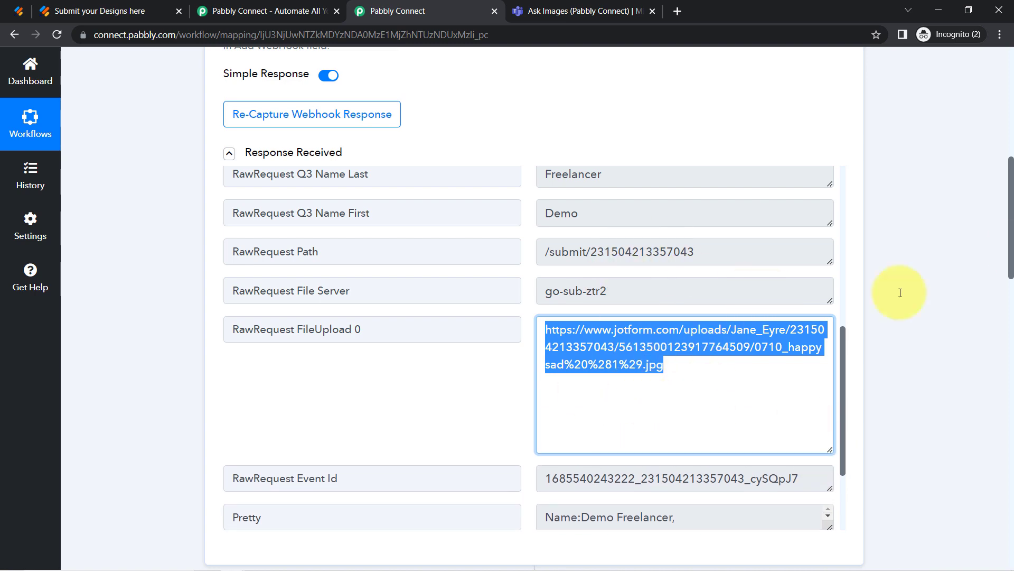
left_click_drag(1009, 227, 1011, 462)
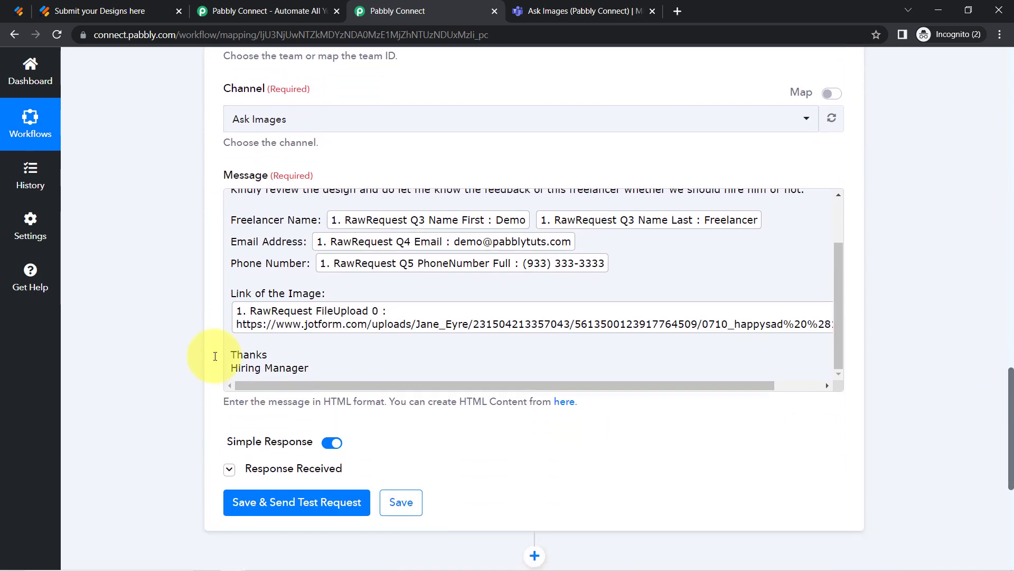
Step: Add an <img src=" "> line under 'Link of the Image:' and delete the mapped FileUpload token
left_click(279, 334)
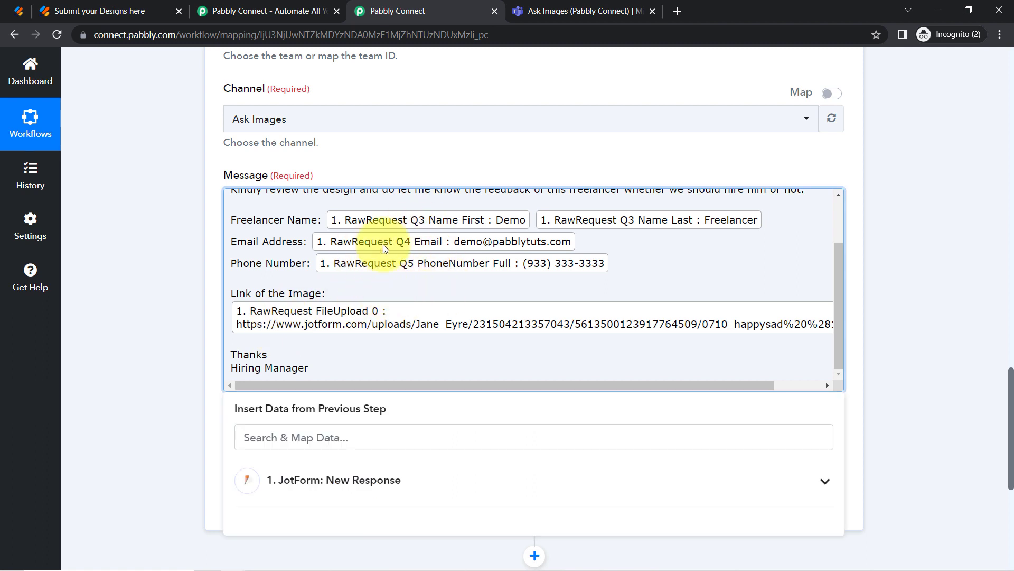
left_click(345, 288)
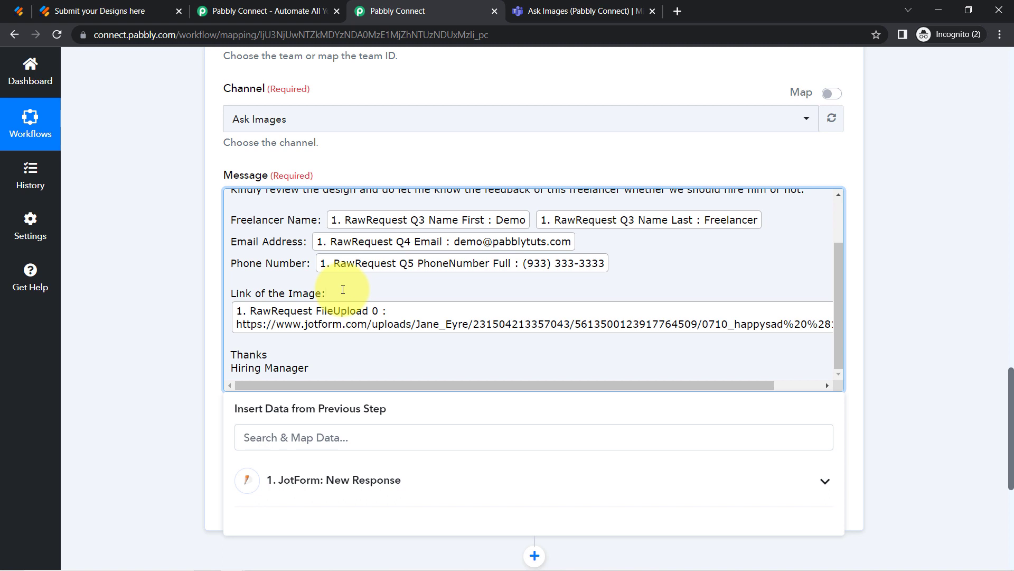
key("Return")
key("Return")
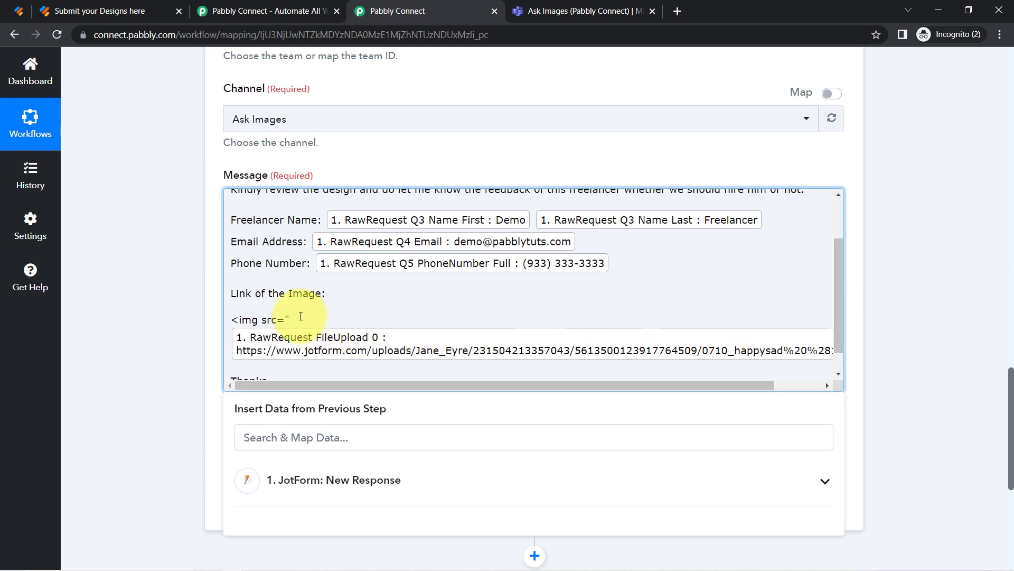
key("Delete")
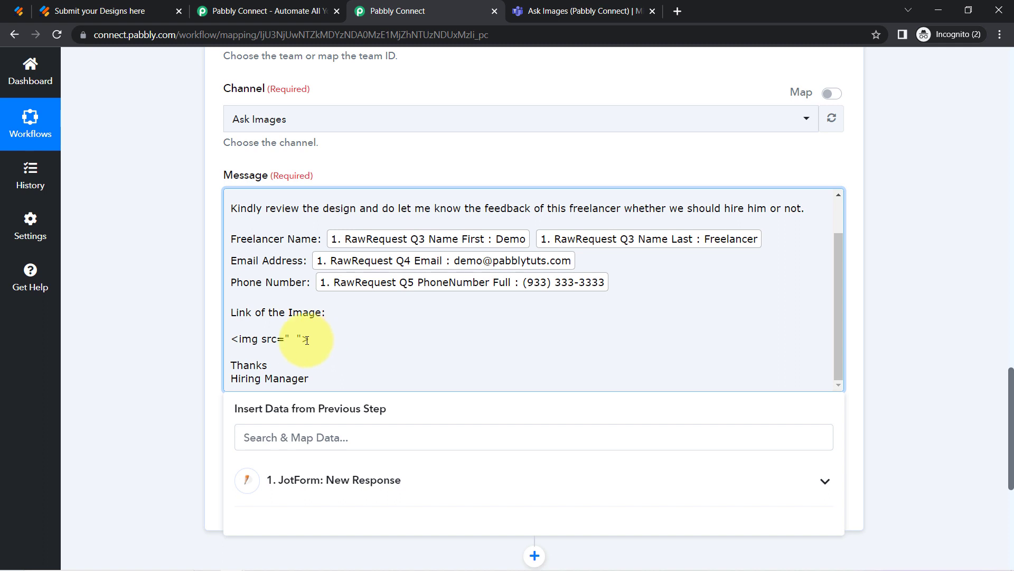
left_click(249, 338)
Step: Search 'jp' in Insert Data and place RawRequest FileUpload 0 between the img src quotes
left_click(286, 447)
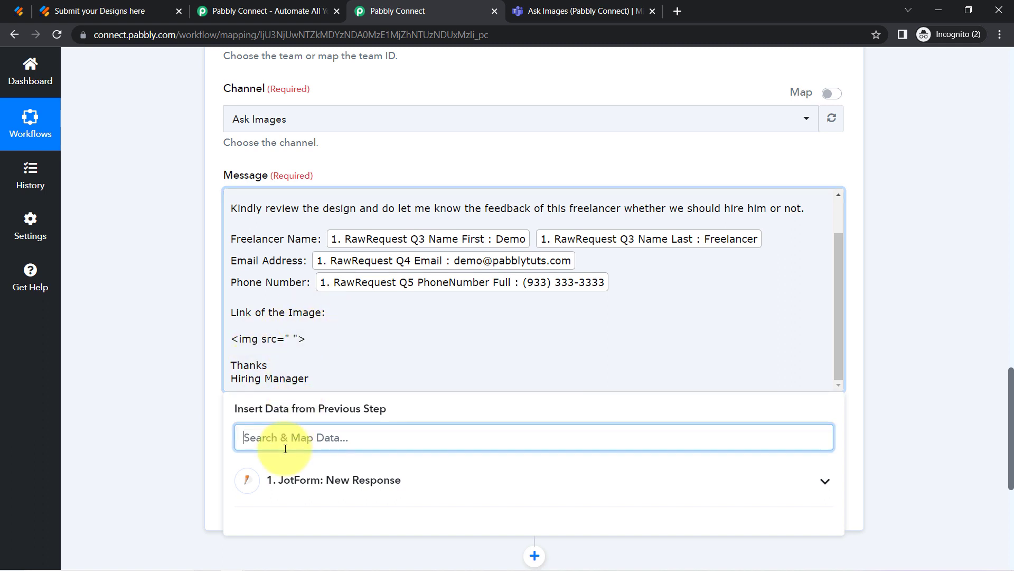
type("jpe")
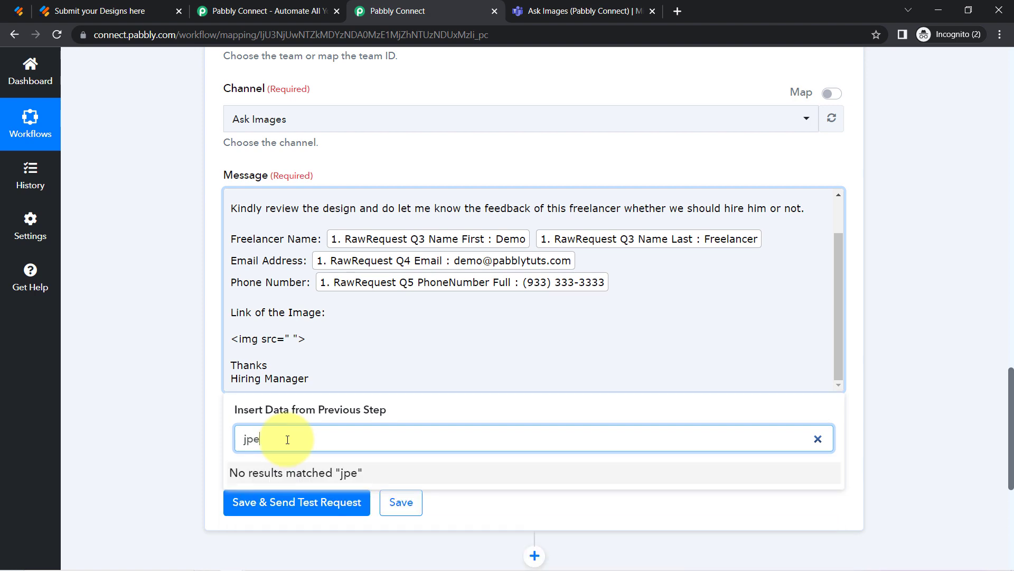
key("BackSpace")
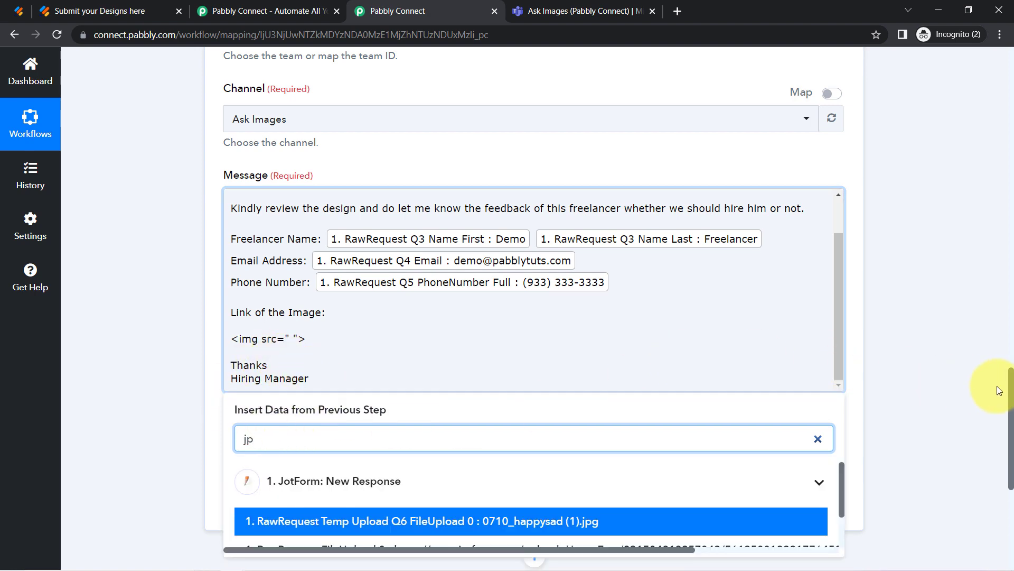
left_click_drag(1010, 394, 1010, 428)
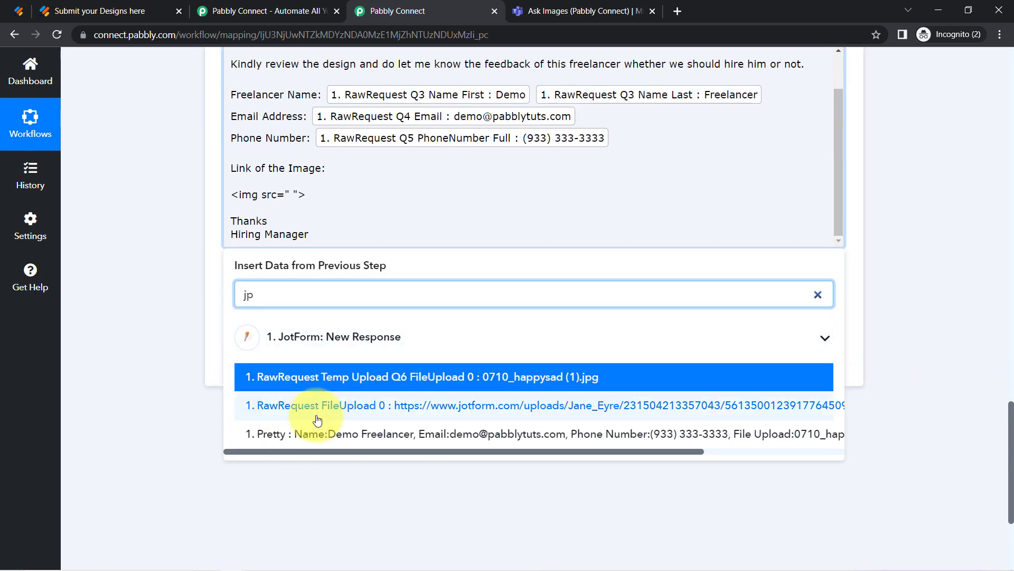
left_click(428, 406)
Step: Save the Teams step and send a test request to the Ask Images channel
left_click(261, 191)
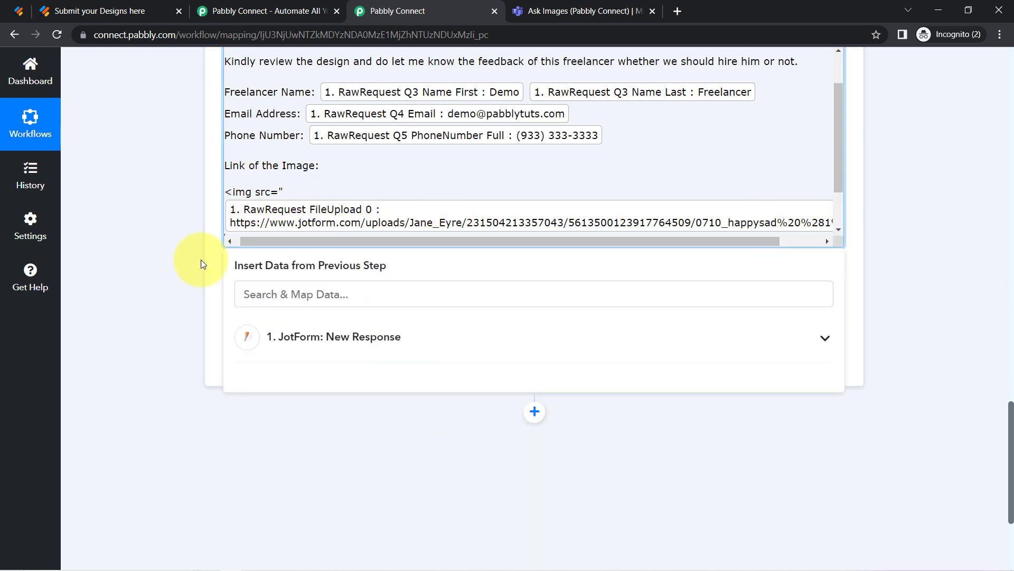
left_click(174, 270)
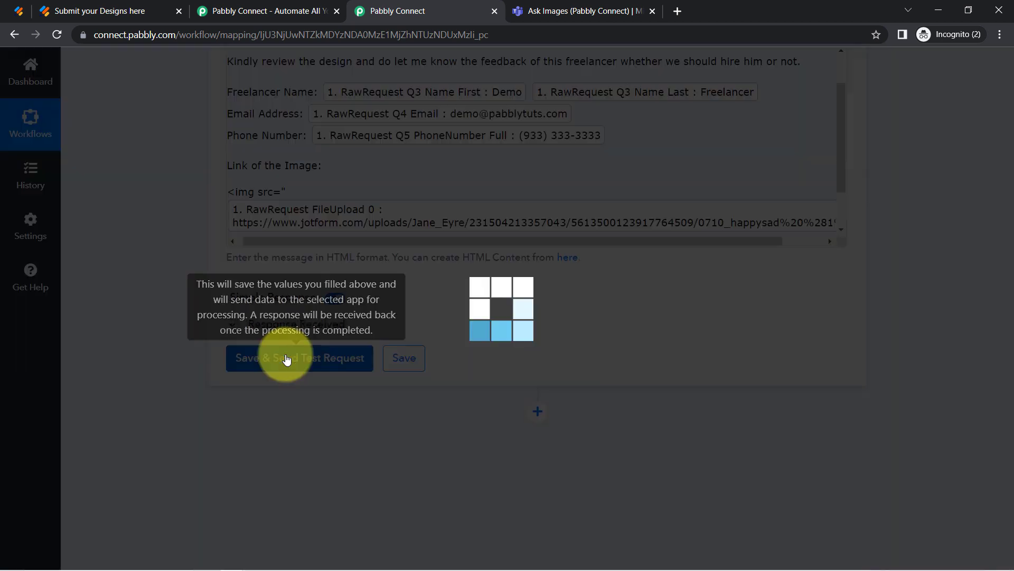
left_click(287, 360)
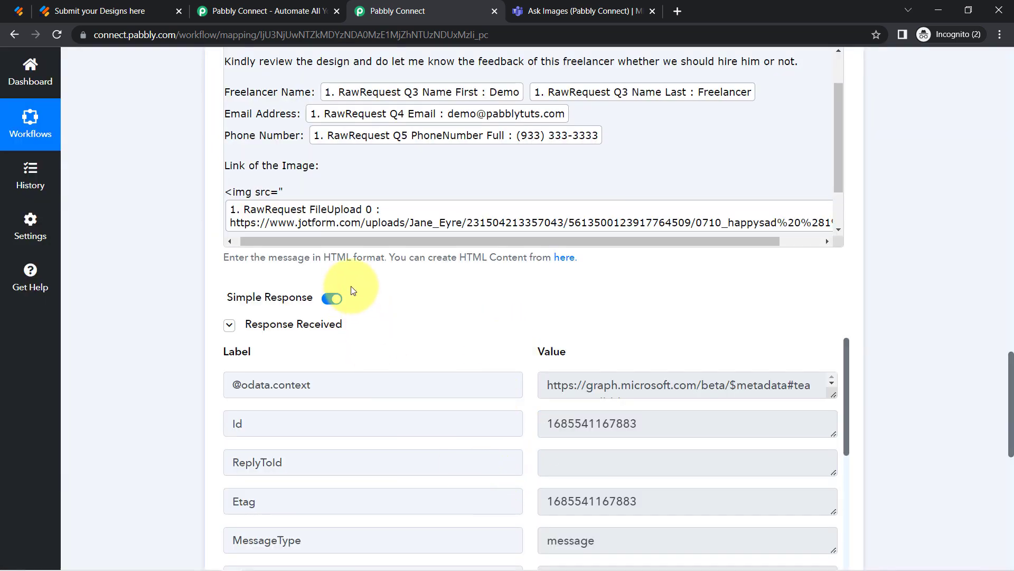
left_click(597, 11)
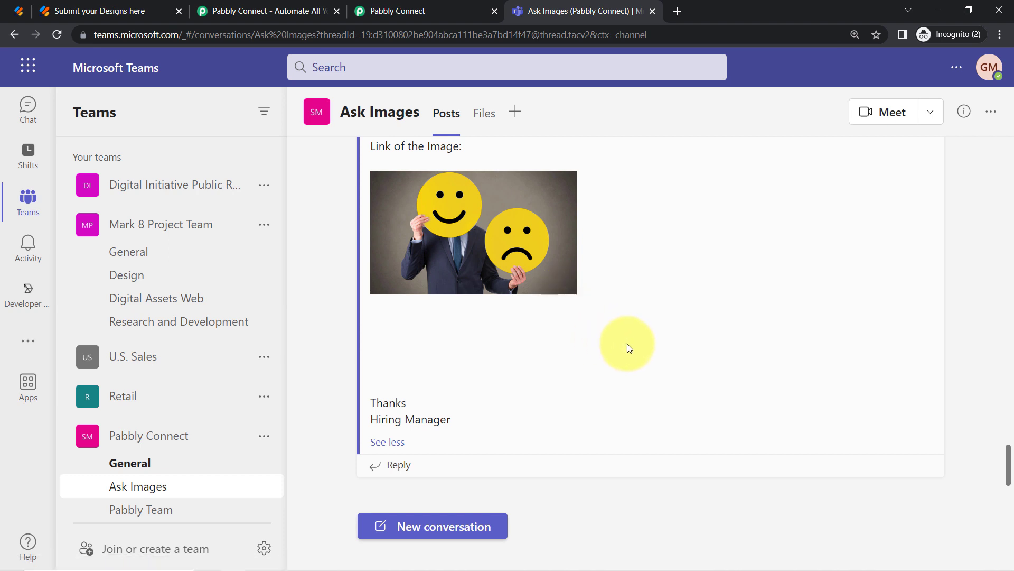
Step: Scroll through the Teams post showing the happy-and-sad faces photo, then return to Pabbly Connect
scroll(627, 344, "up", 1)
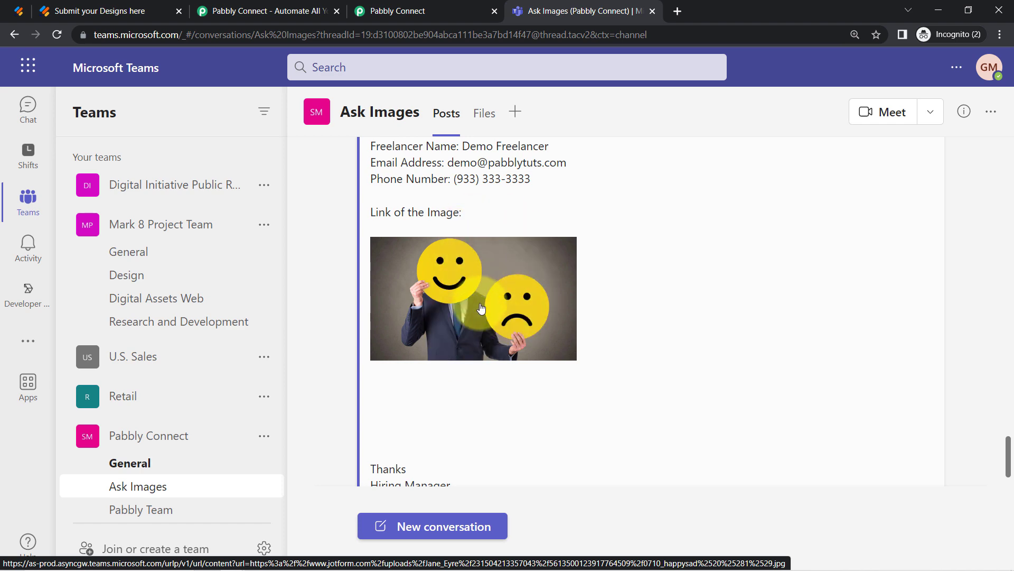
scroll(492, 228, "up", 3)
scroll(451, 333, "down", 3)
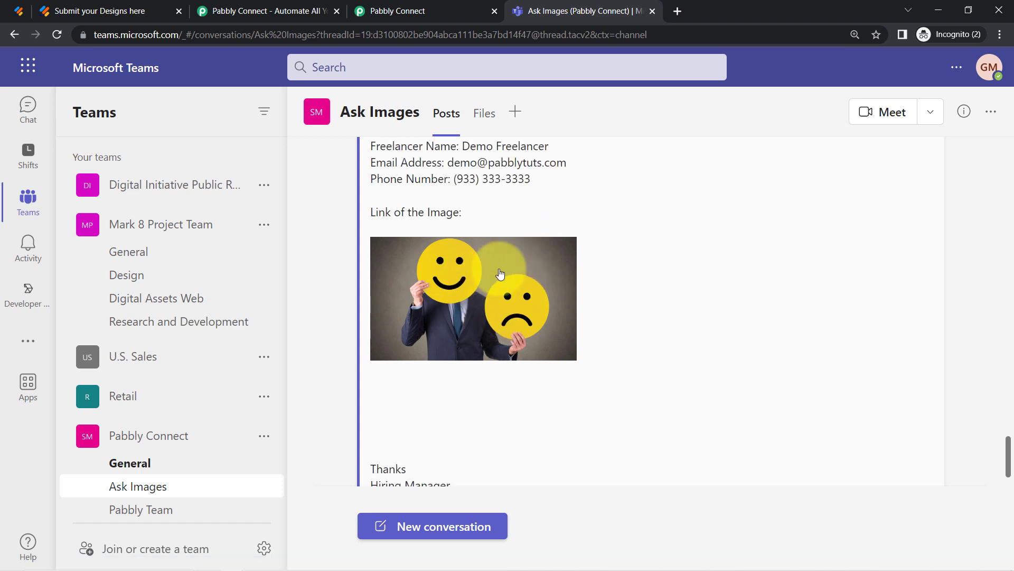
left_click(426, 11)
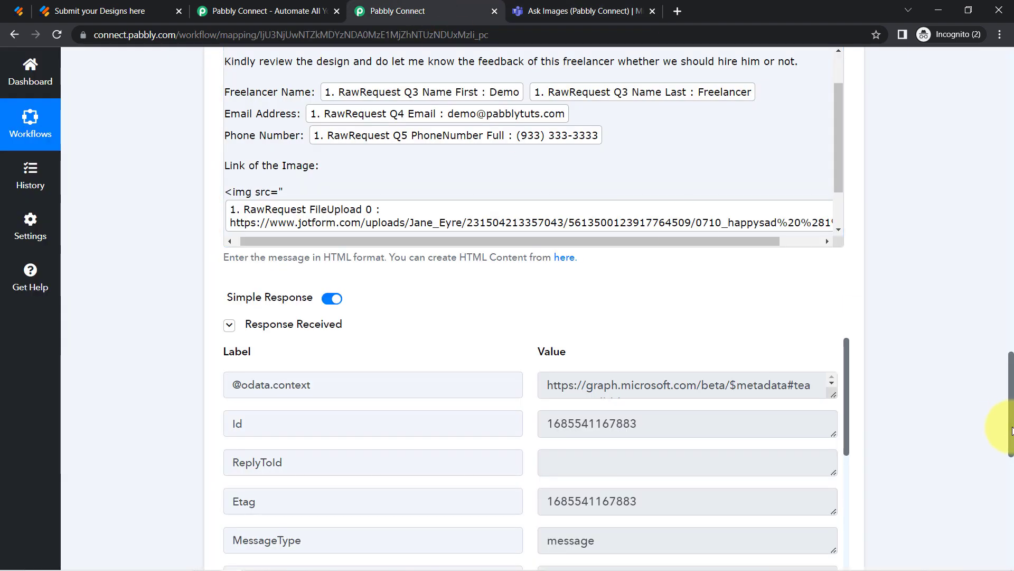
left_click_drag(1011, 428, 999, 235)
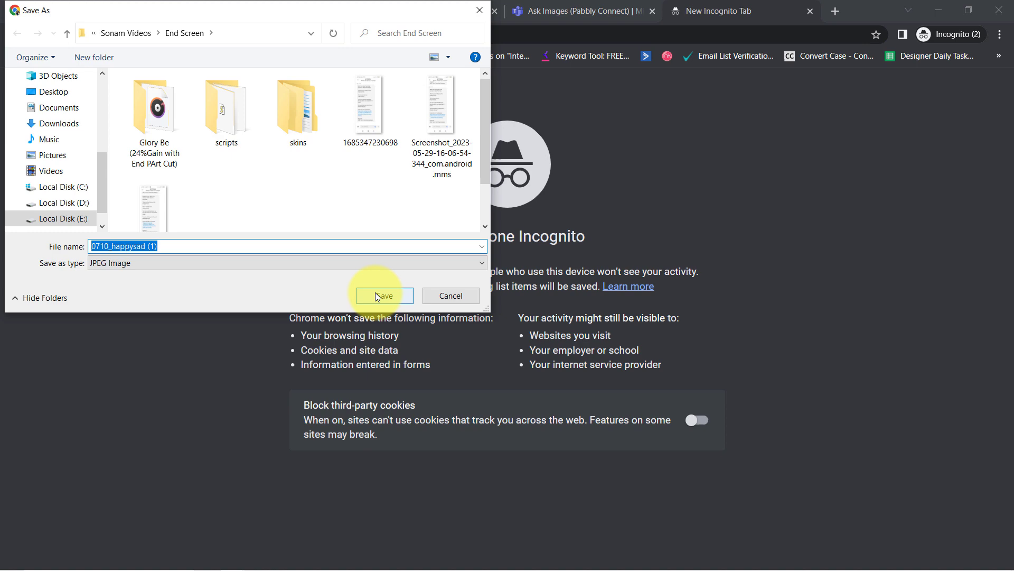
Step: Save 0710_happysad (1).jpg, view it in Photos, and close the viewer
left_click(381, 302)
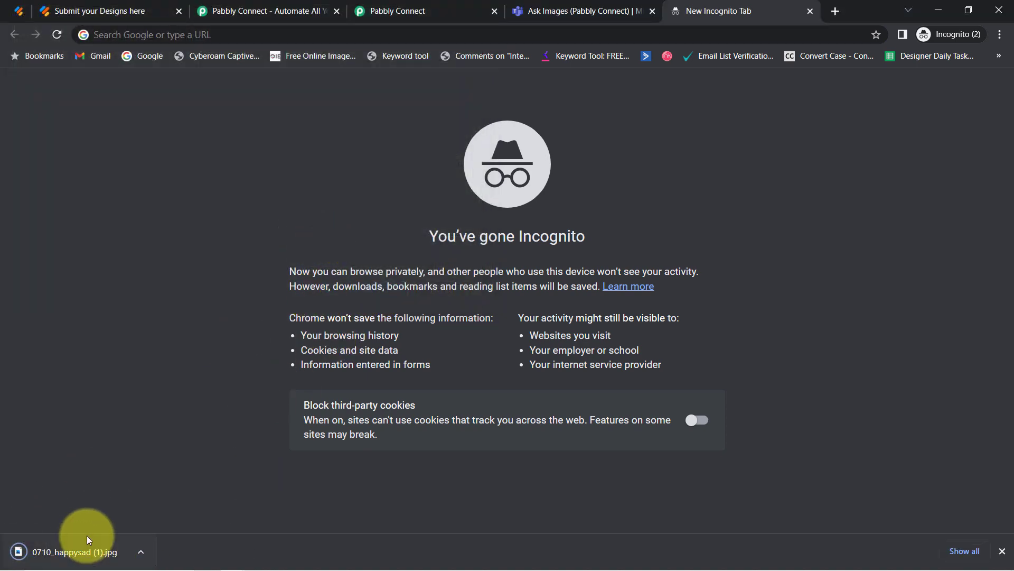
left_click(27, 550)
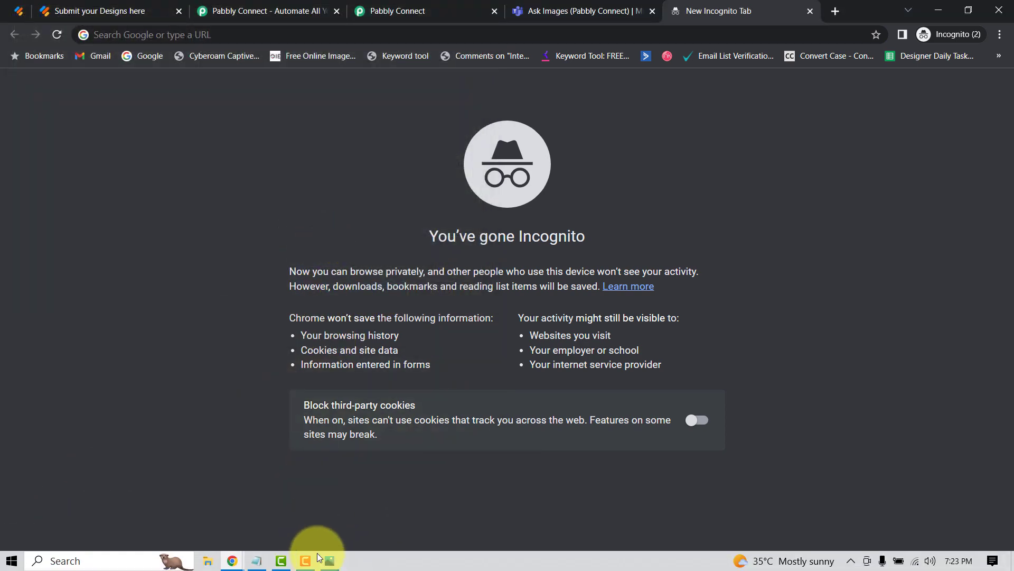
left_click(328, 562)
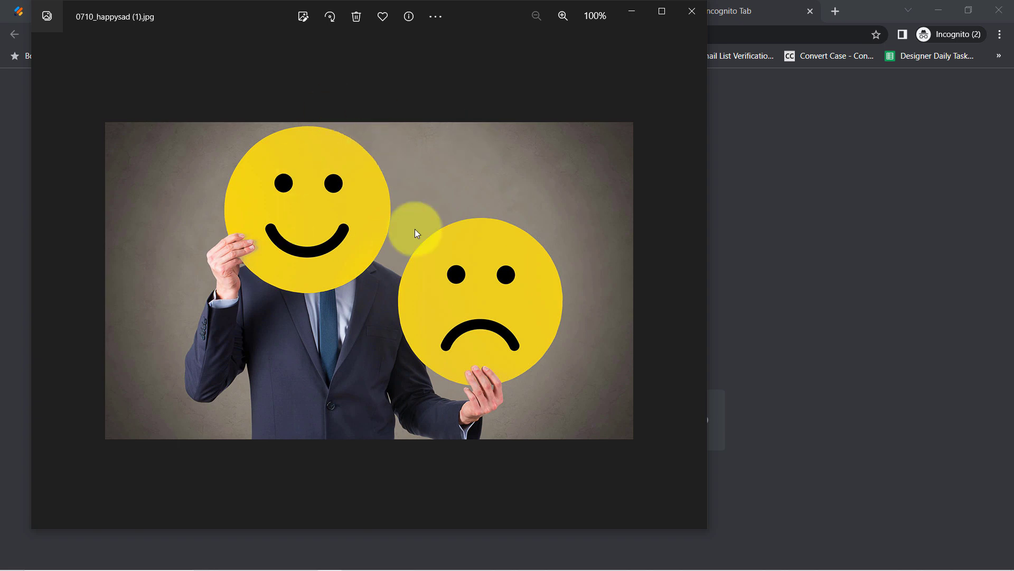
left_click(690, 13)
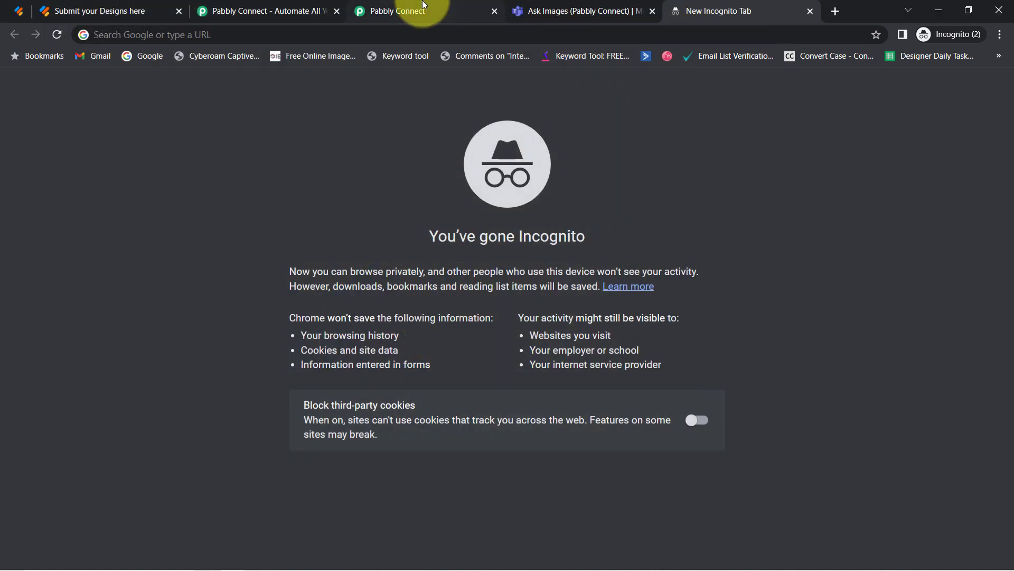
Step: Check the Pabbly Connect workflow and switch back to the Teams Ask Images post
left_click(422, 5)
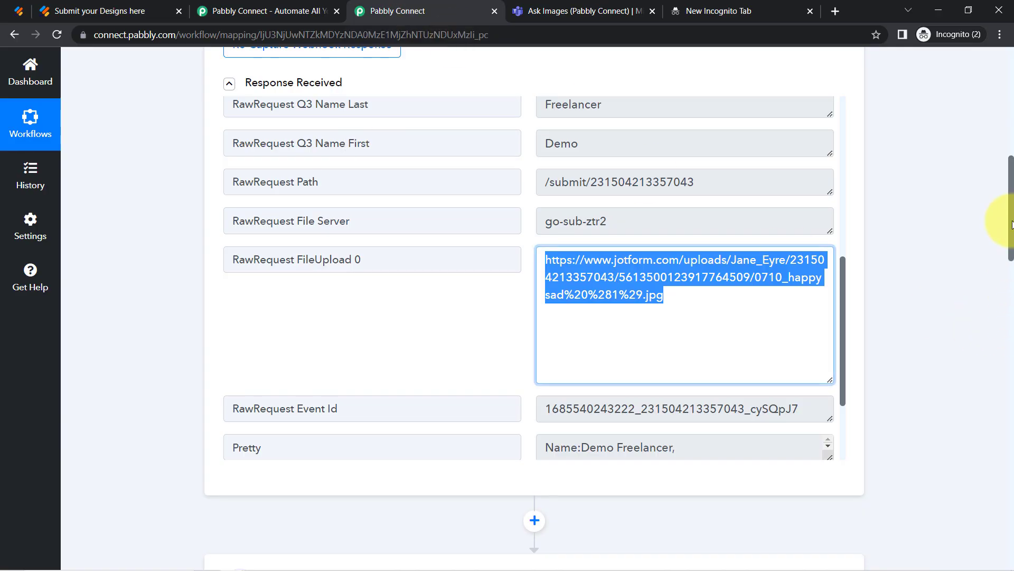
left_click_drag(1012, 224, 1011, 391)
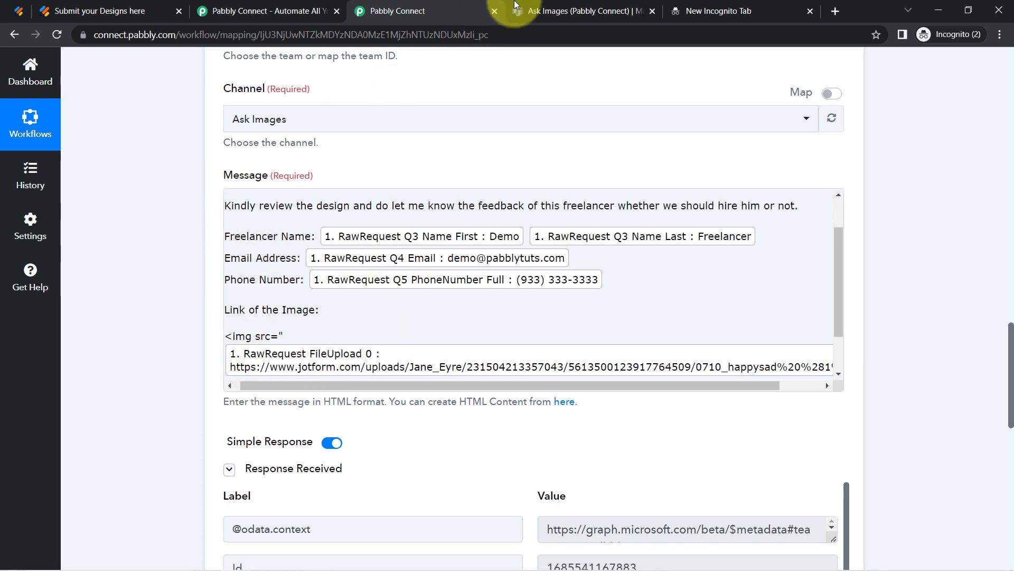
left_click(555, 11)
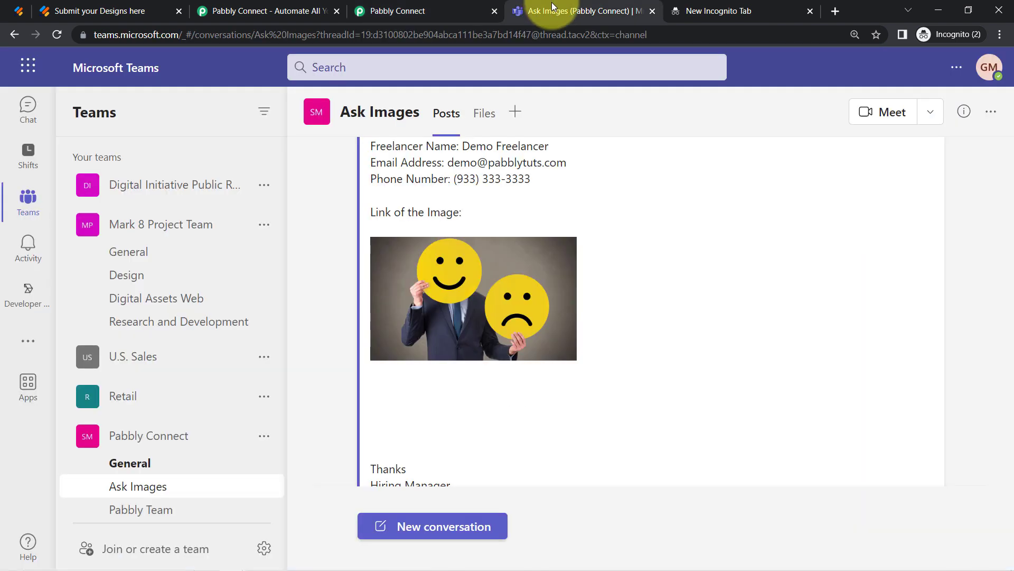
Step: Open the happy-and-sad faces photo from the Ask Images post in Teams' full-size viewer
left_click(449, 286)
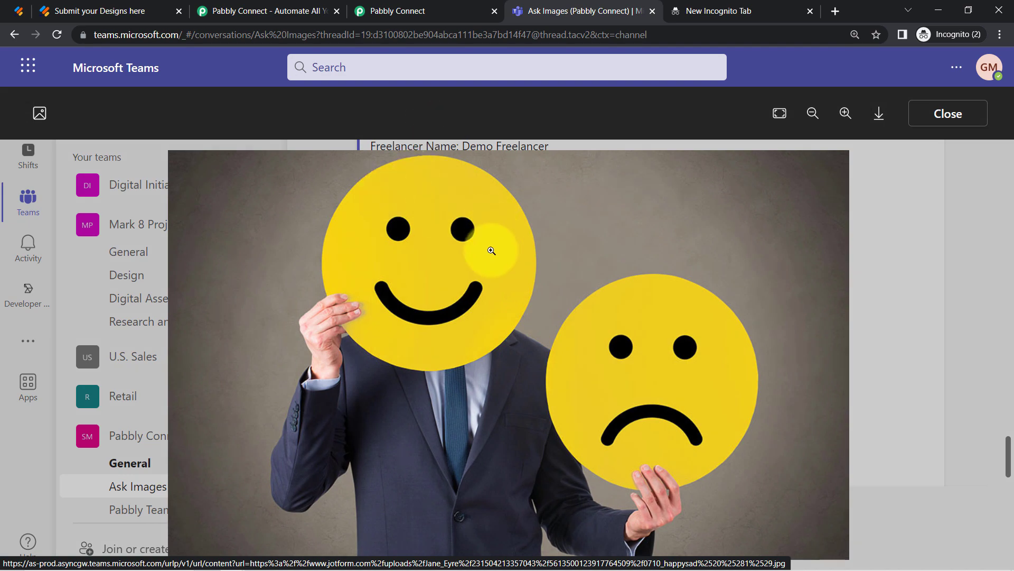